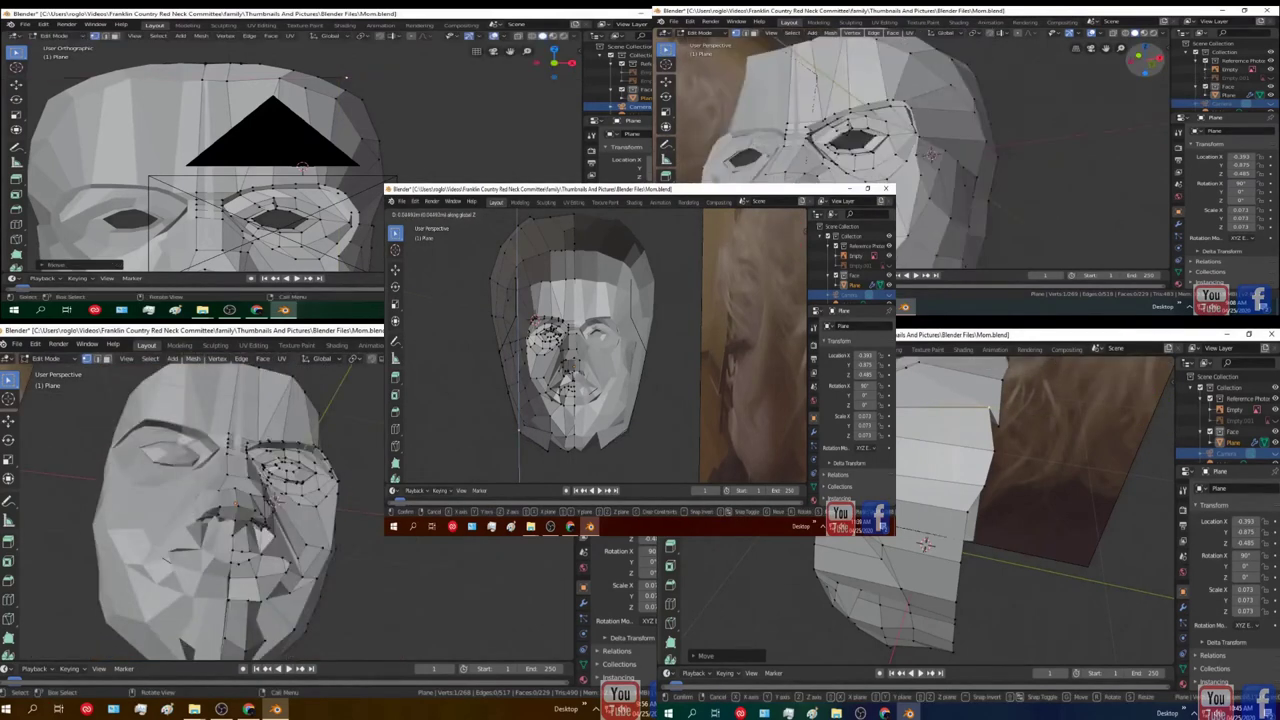
Step: View the face from below and move the selected vertex near the nose along the global X axis
middle_drag(270, 497, 297, 520)
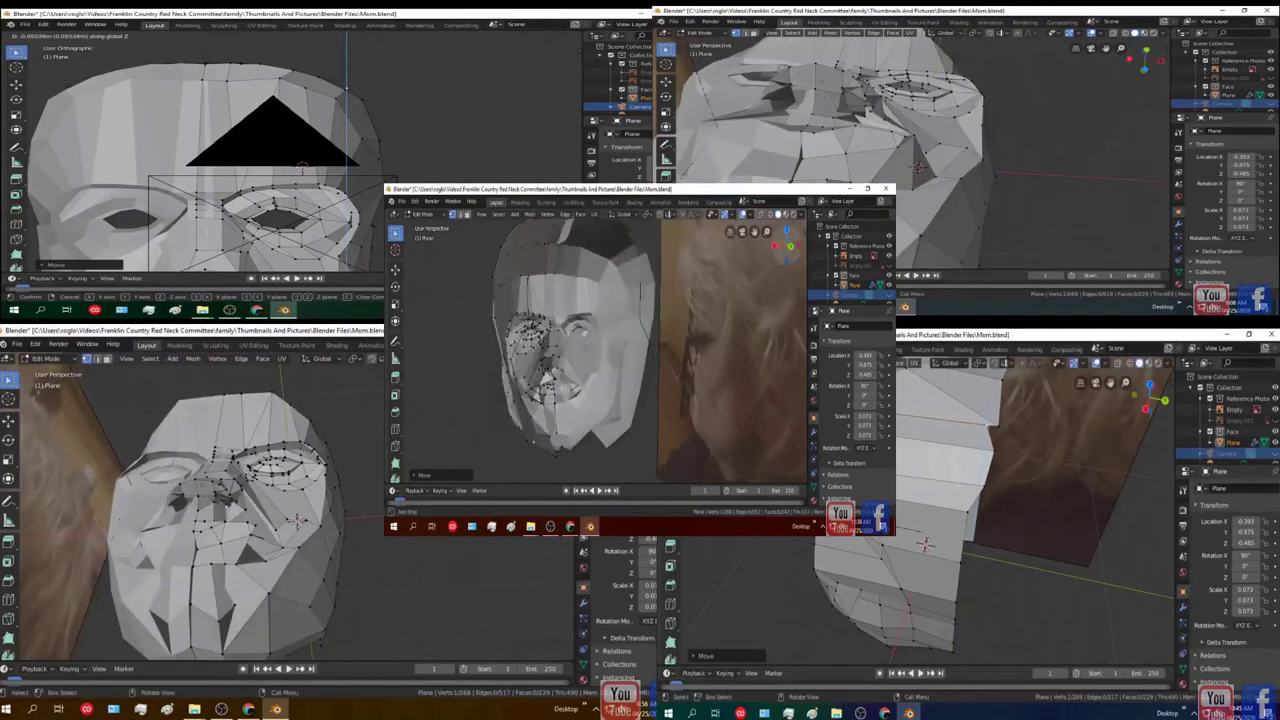
key(g)
key(x)
click(297, 520)
Step: Reposition the selected vertex around the nose and mouth by about 0.035 m along global Y, and adjust it along global X
middle_drag(297, 520, 255, 507)
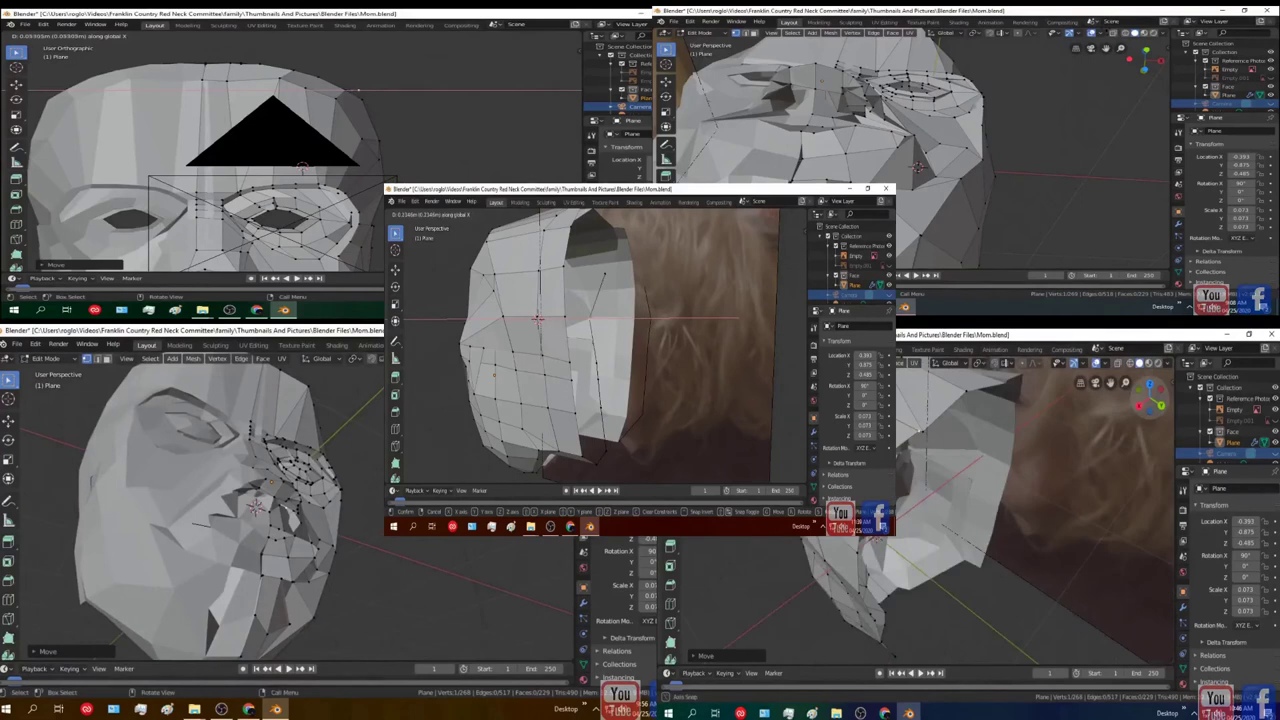
key(g)
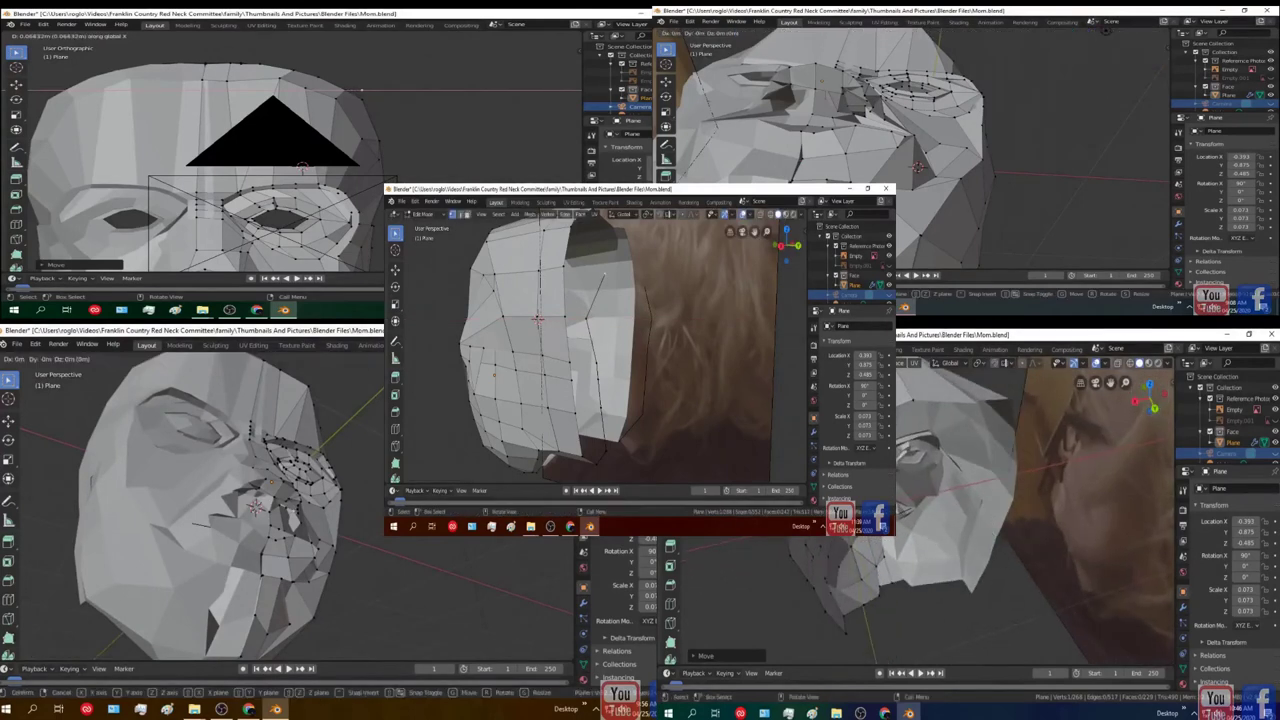
key(y)
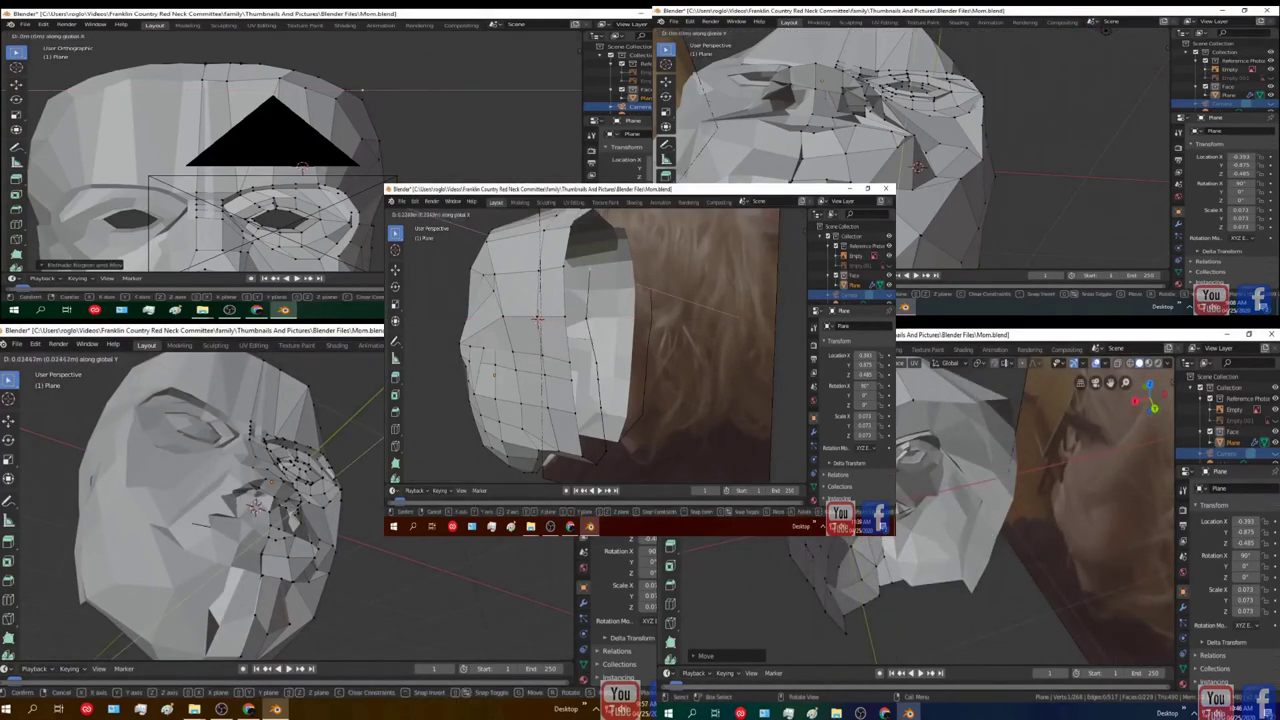
key(Return)
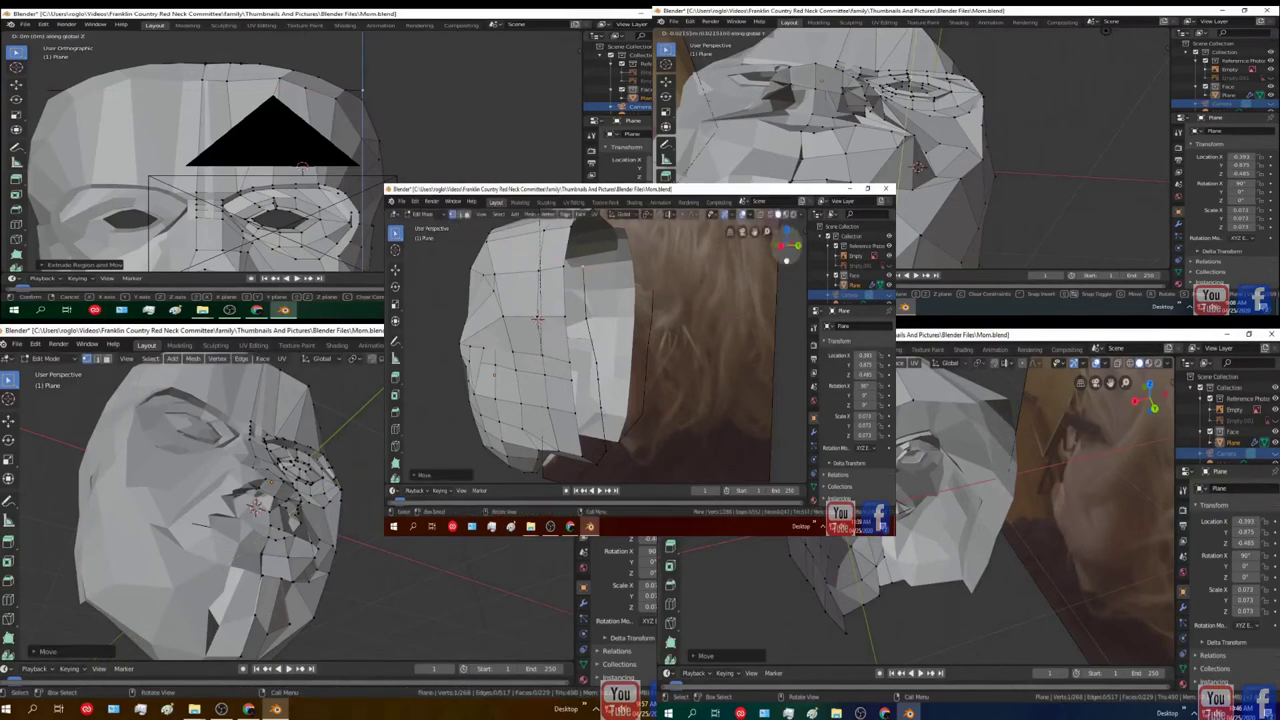
key(g)
key(x)
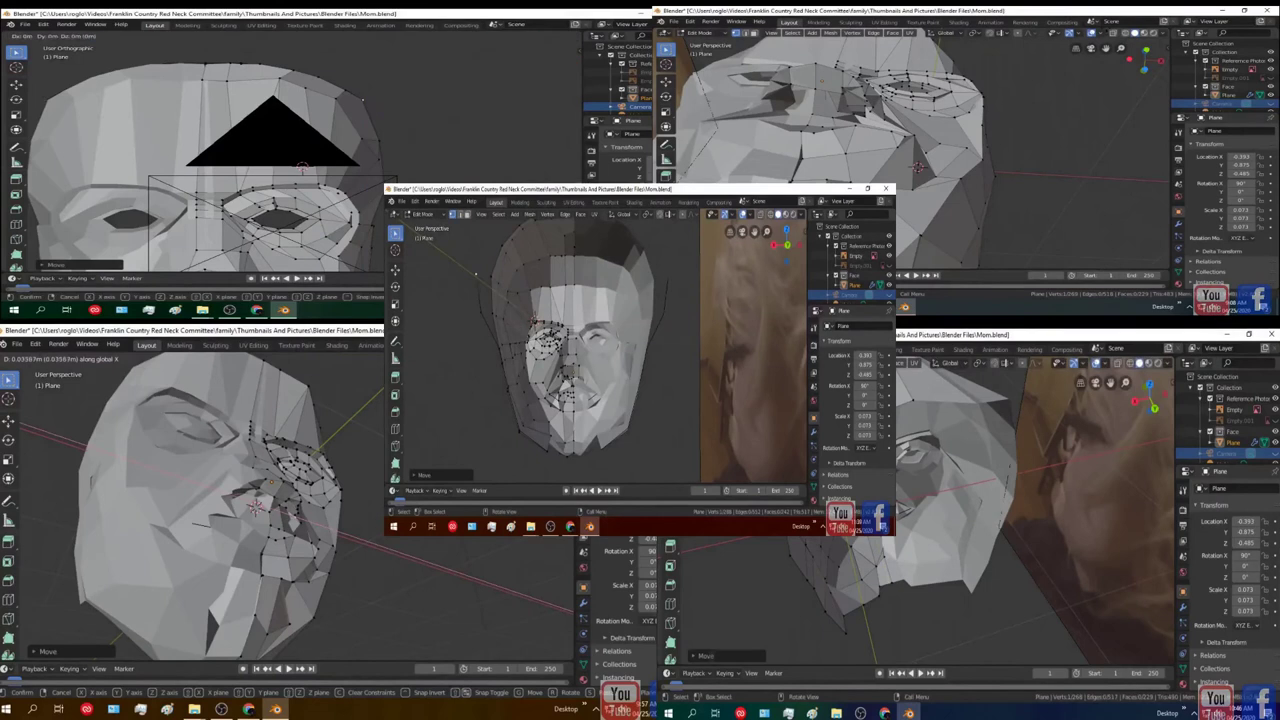
key(Return)
Step: Move the selected vertex on the underside of the nose about -0.038 m along the global Y axis
middle_drag(250, 500, 180, 500)
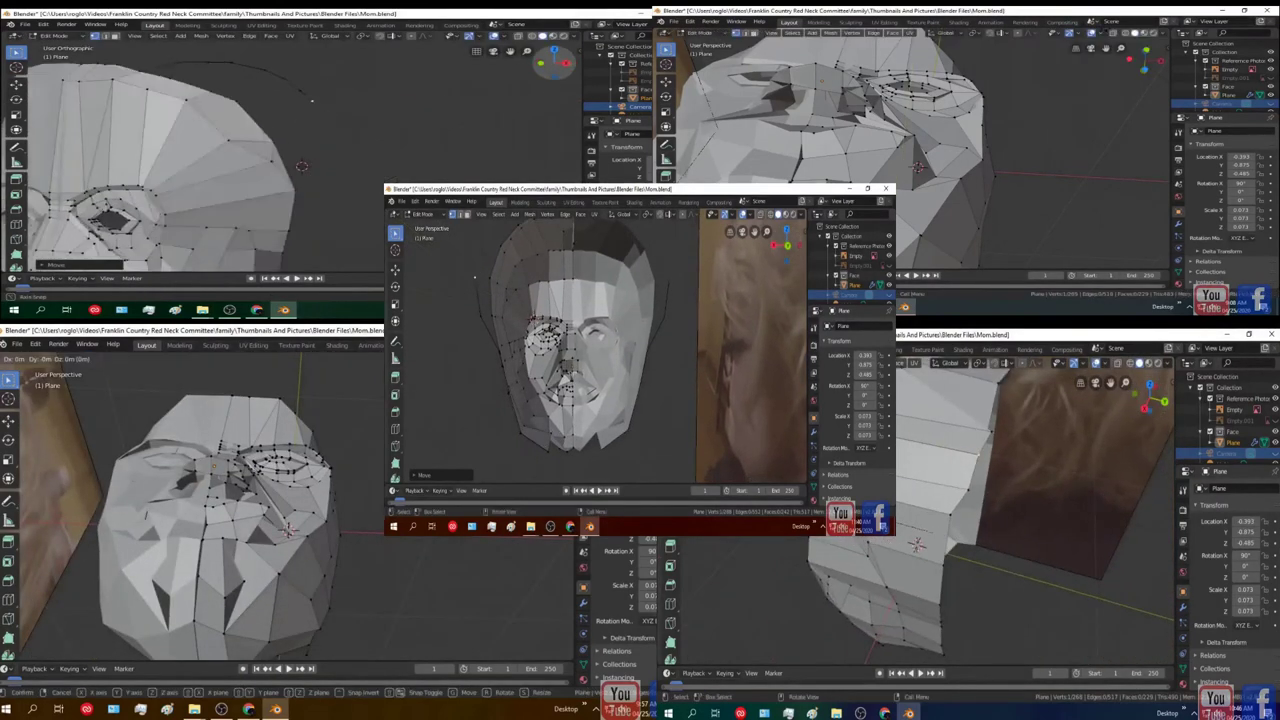
key(g)
key(y)
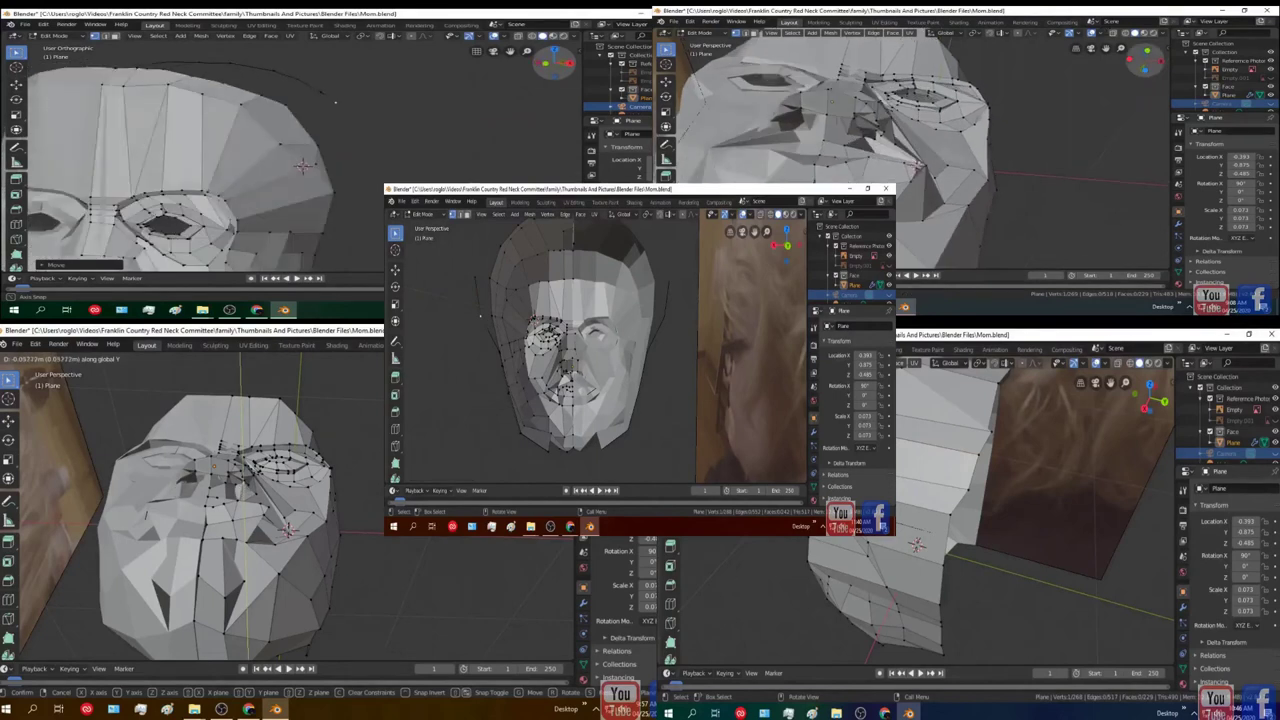
key(Return)
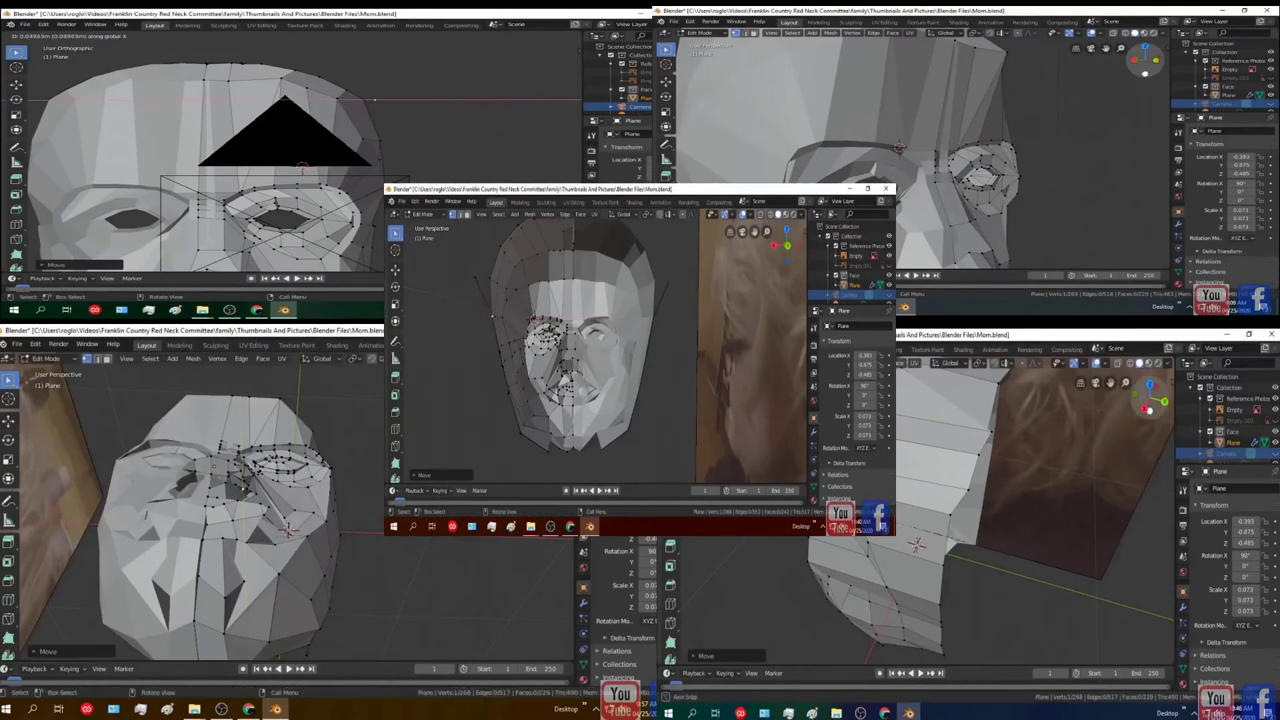
Step: Refine the underside of the nose by shifting the selected vertex along global Y in a close-up view
scroll(288, 530, up, 3)
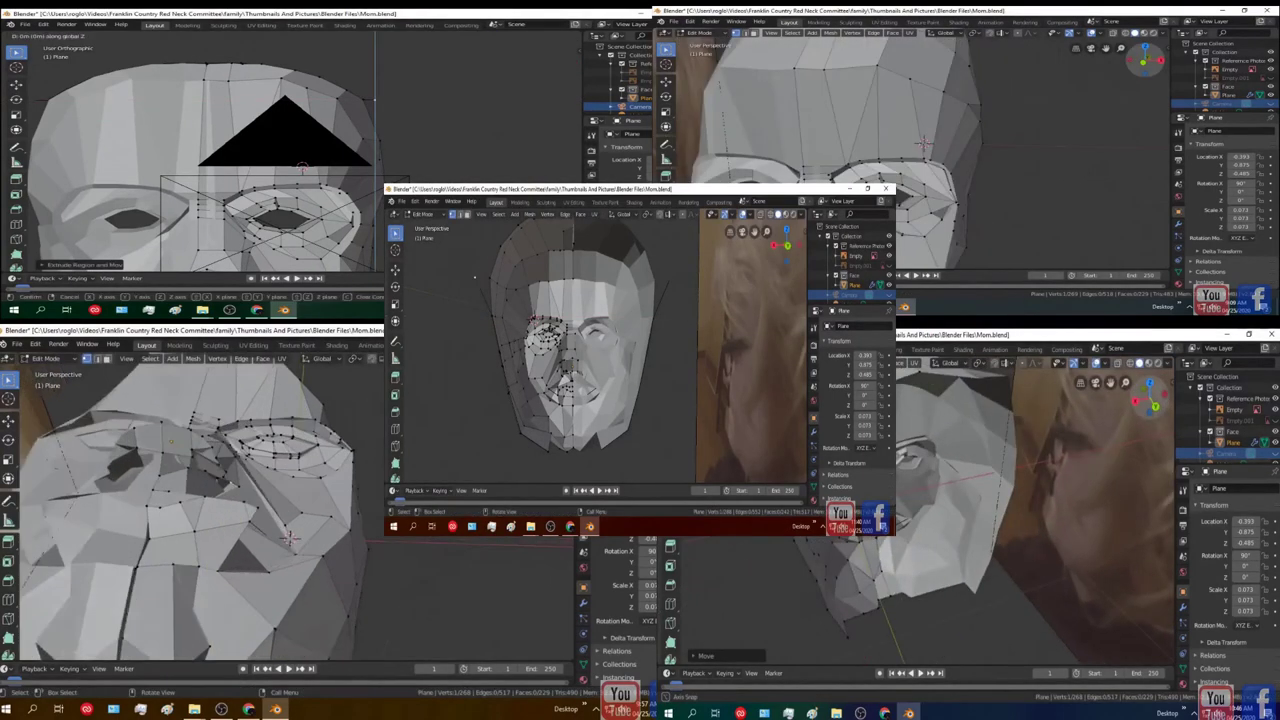
scroll(288, 538, up, 2)
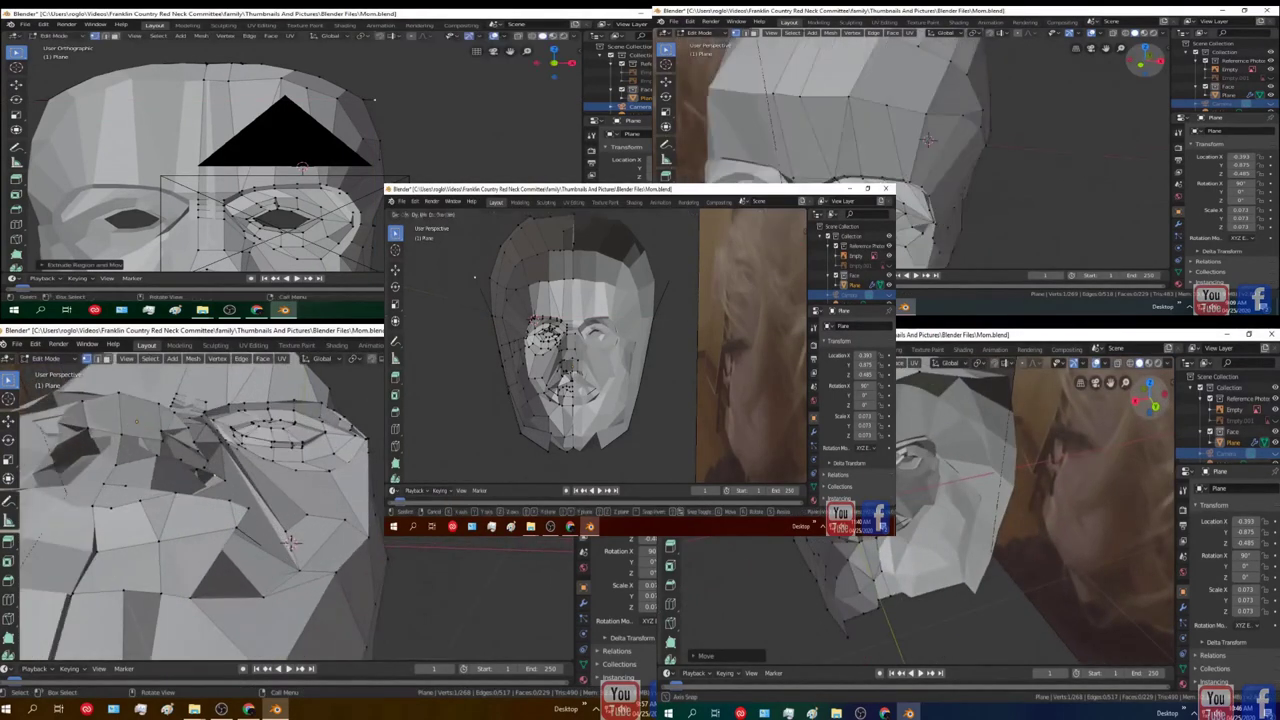
key(y)
click(290, 543)
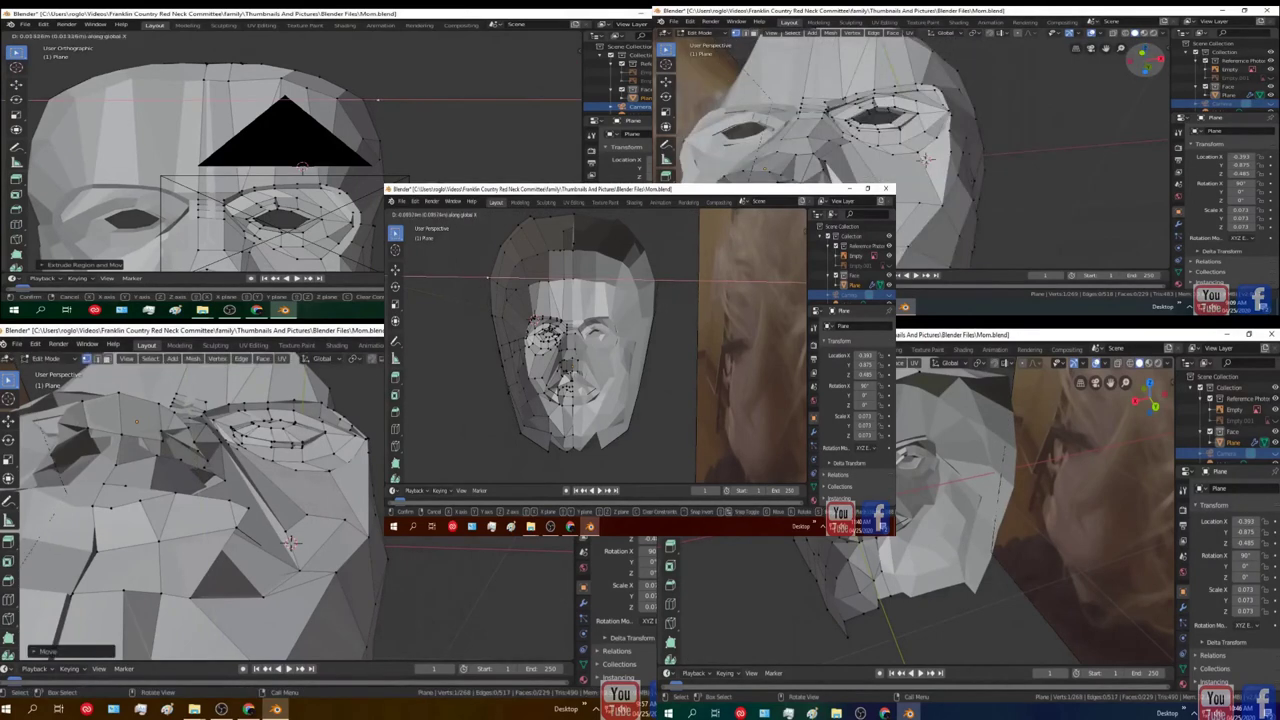
Step: Turn on X-ray display and move the selected inner vertex below the nose along the global X axis
key(alt+z)
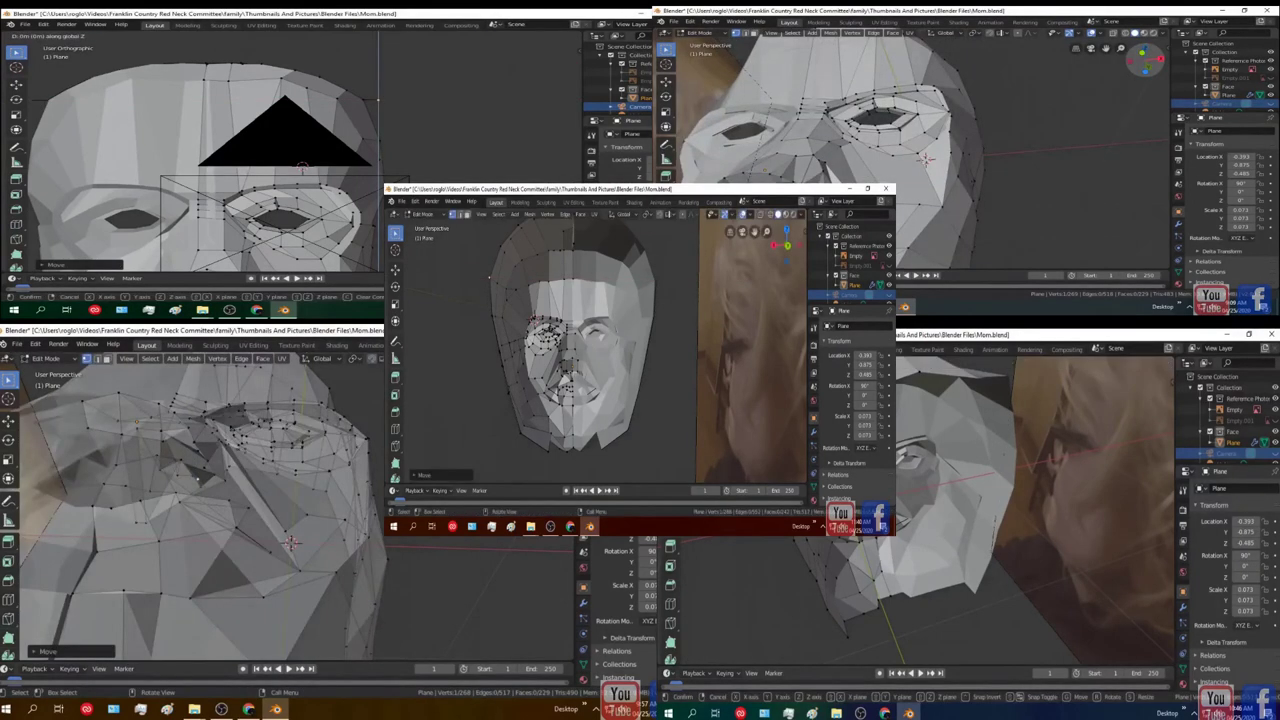
key(g)
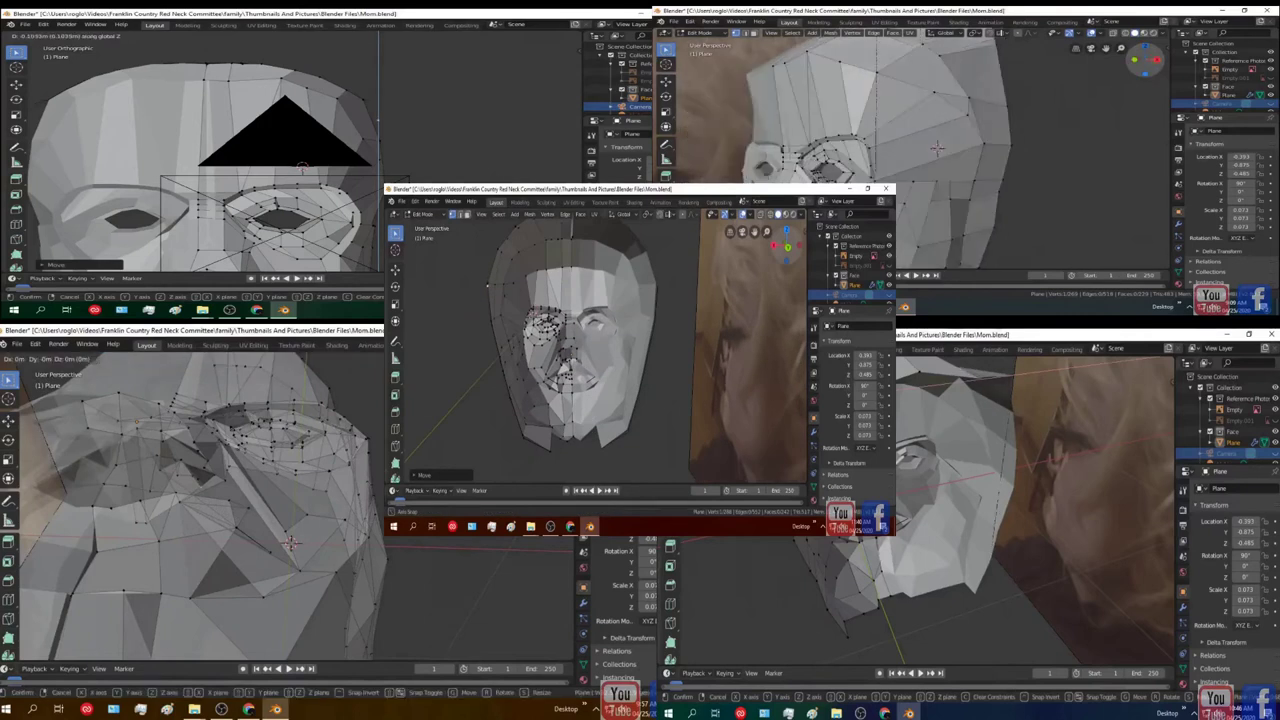
key(x)
click(290, 543)
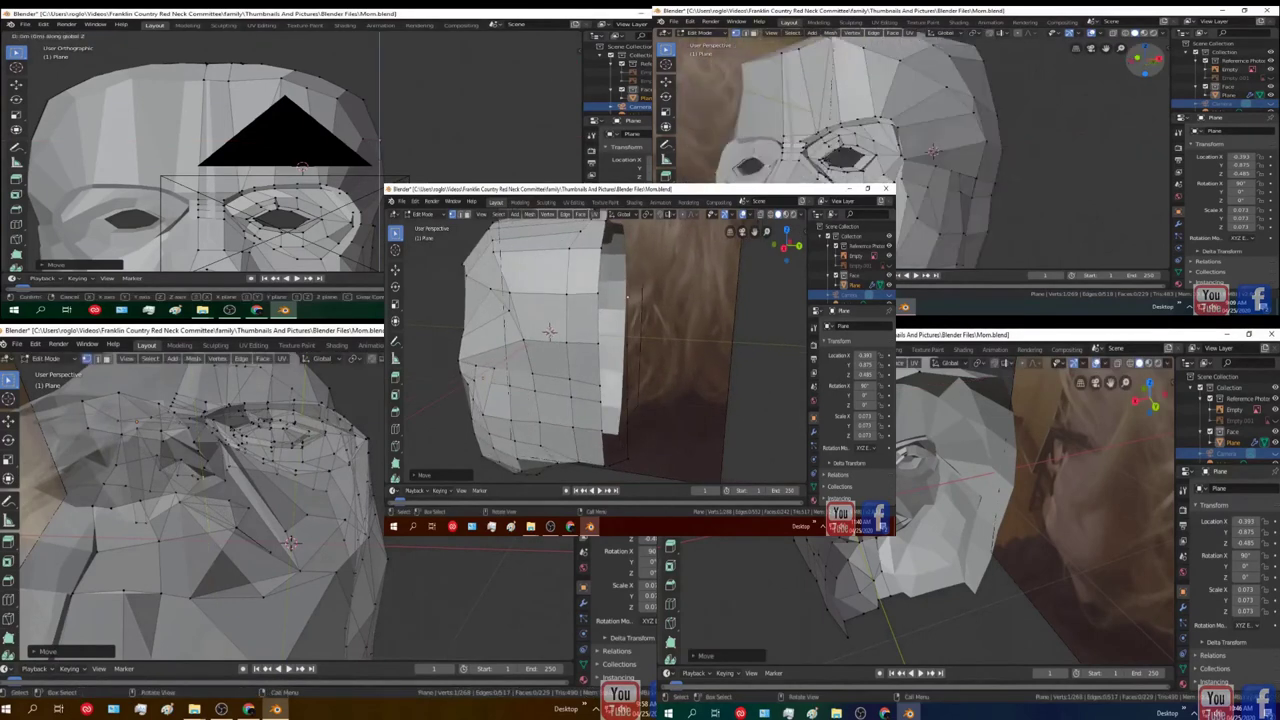
Step: Adjust the selected vertex beside the nostril along a single global axis with X-ray display on
click(283, 556)
scroll(283, 556, up, 4)
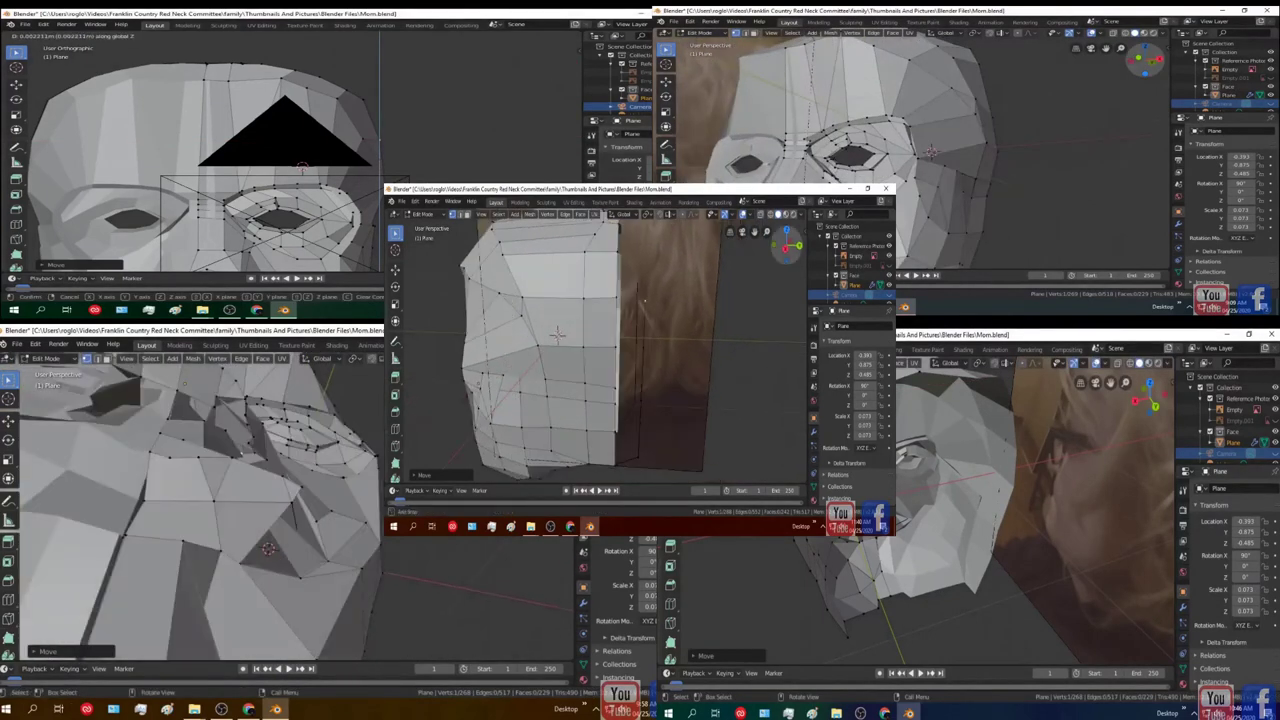
mouse_move(268, 548)
middle_down()
mouse_move(243, 535)
mouse_move(286, 551)
mouse_move(322, 527)
mouse_move(272, 540)
middle_up()
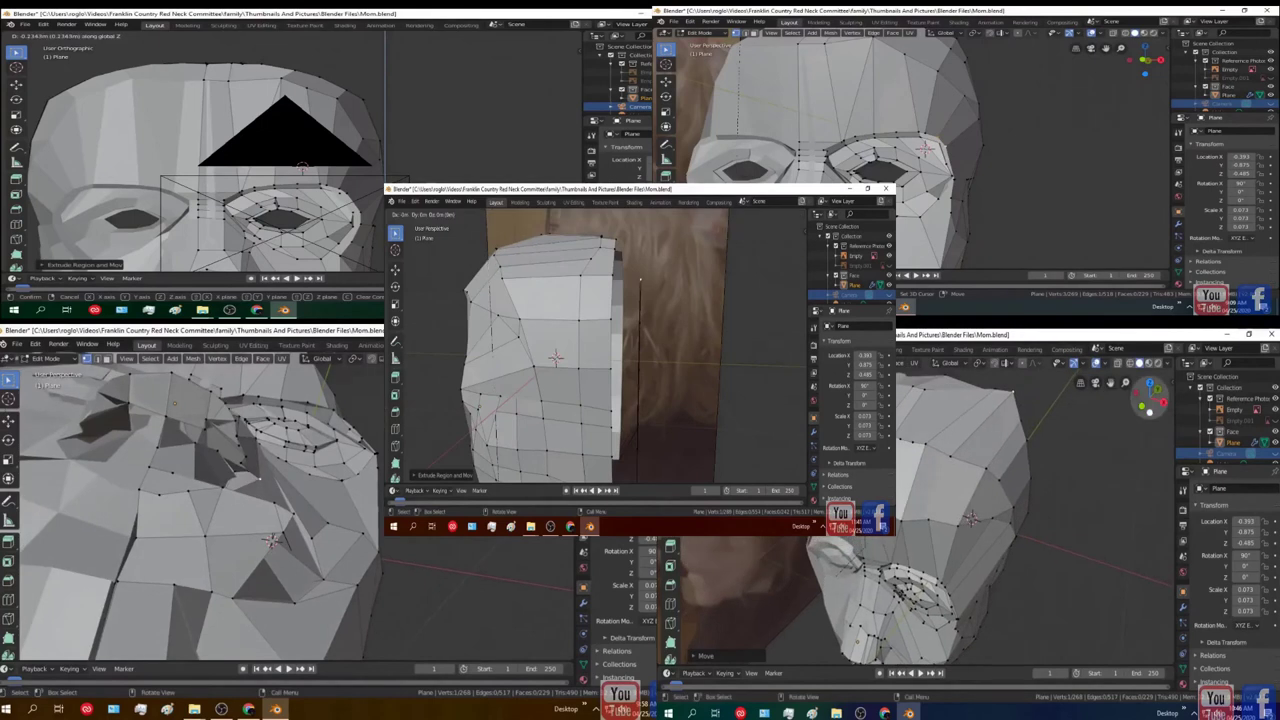
key(alt+z)
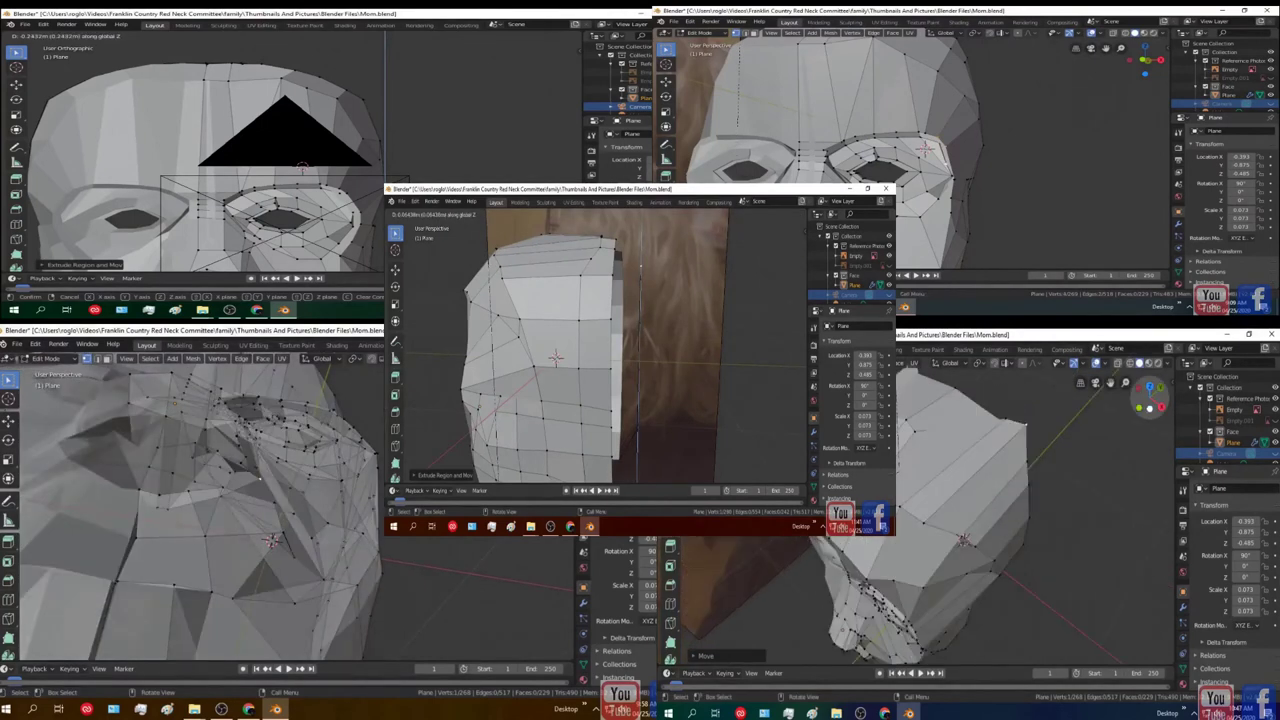
middle_drag(272, 540, 257, 516)
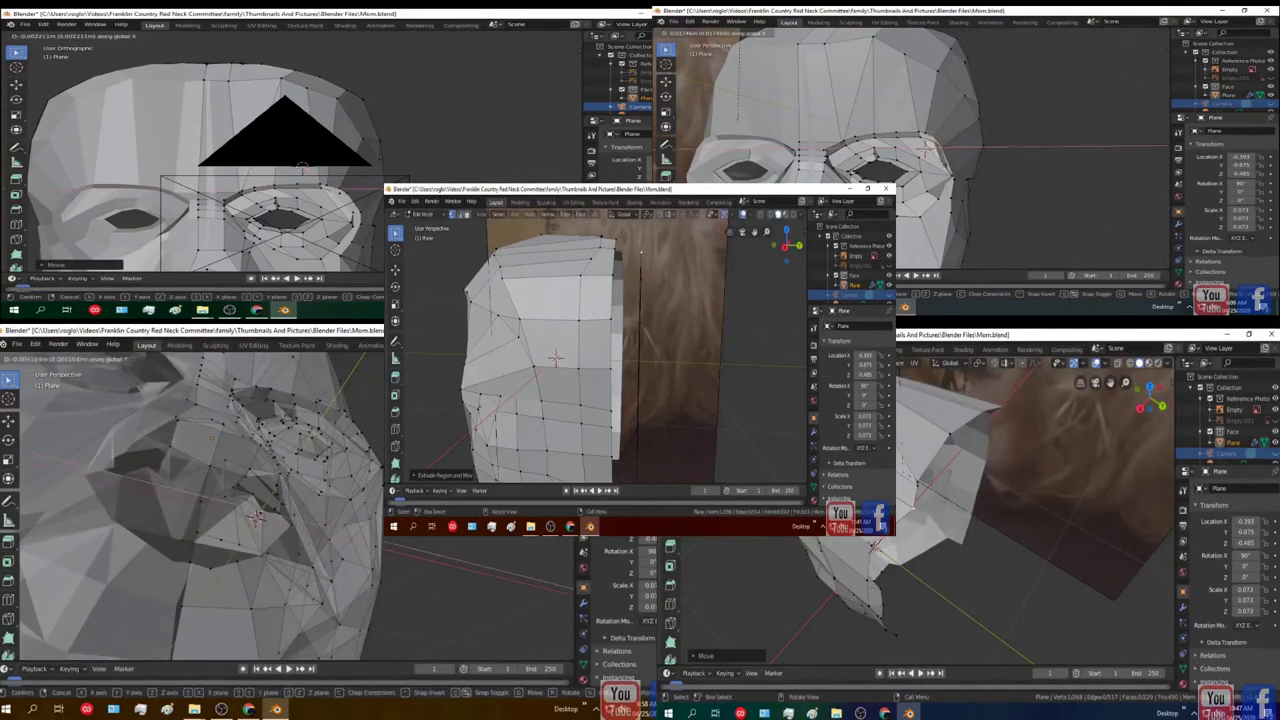
click(257, 516)
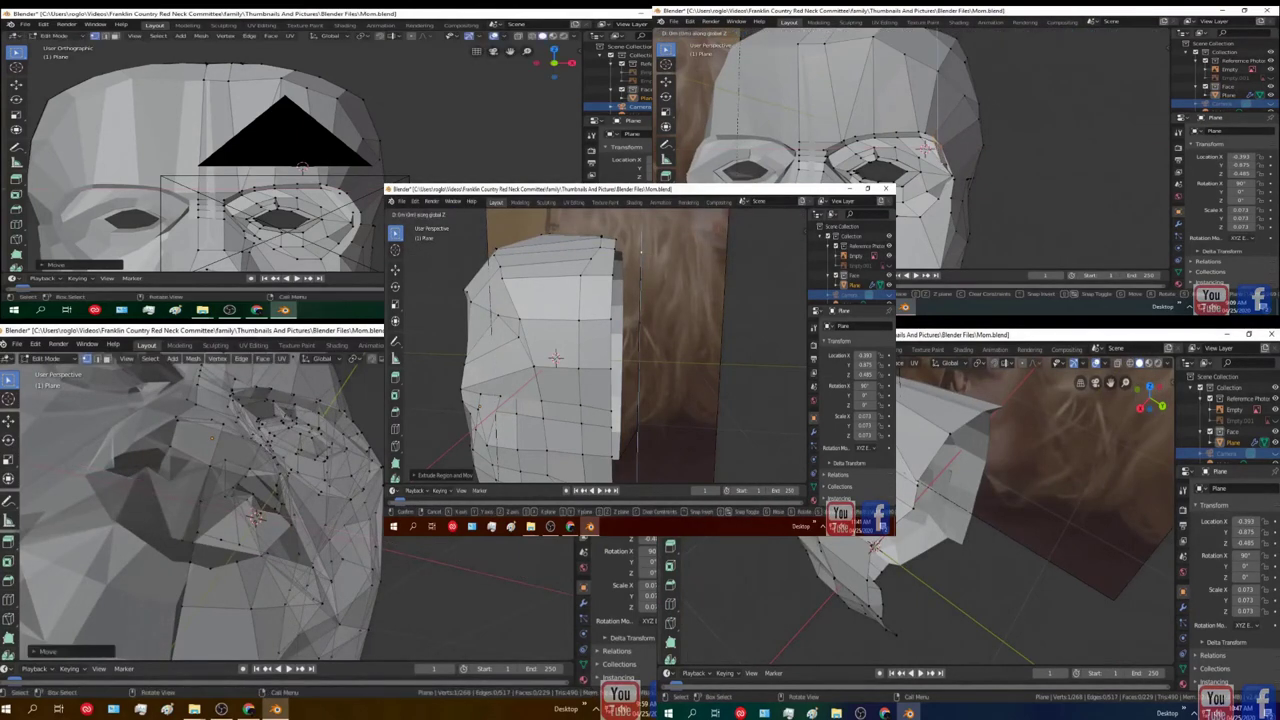
Step: Turn off X-ray display and reposition the selected vertex at the side of the nose, including along global Y
key(alt+z)
middle_drag(257, 516, 265, 545)
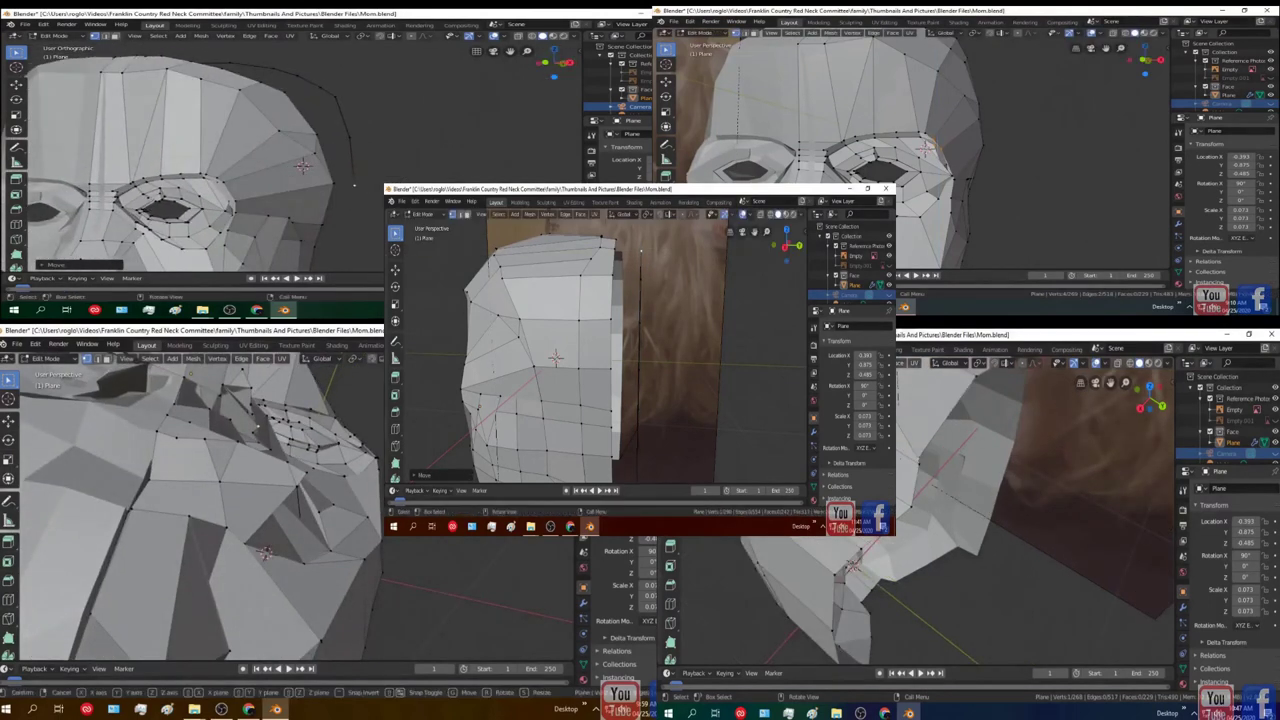
click(265, 552)
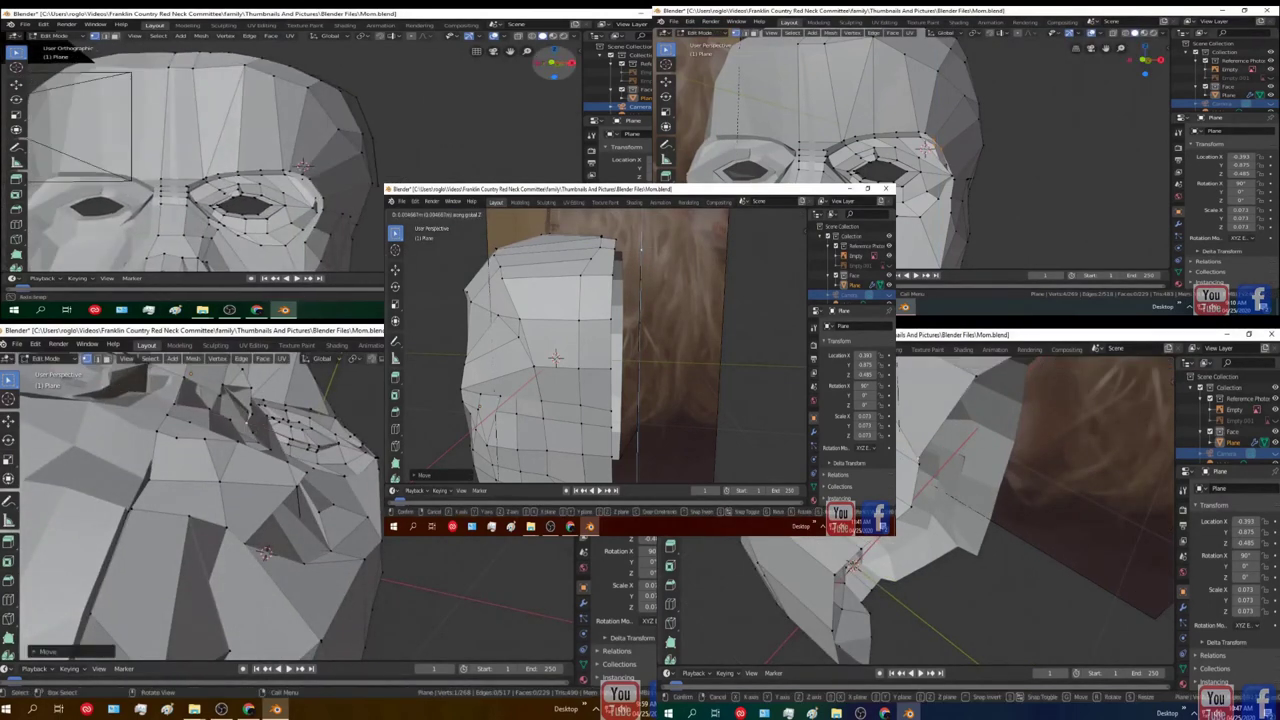
key(g)
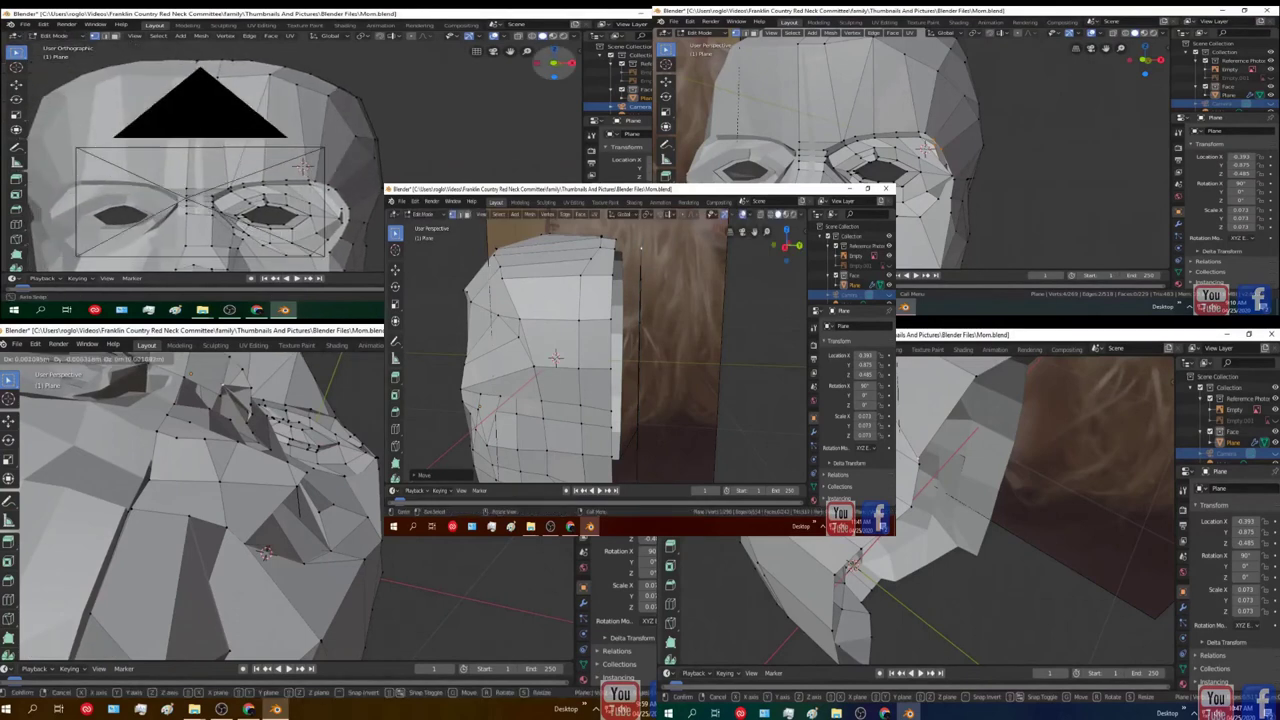
key(y)
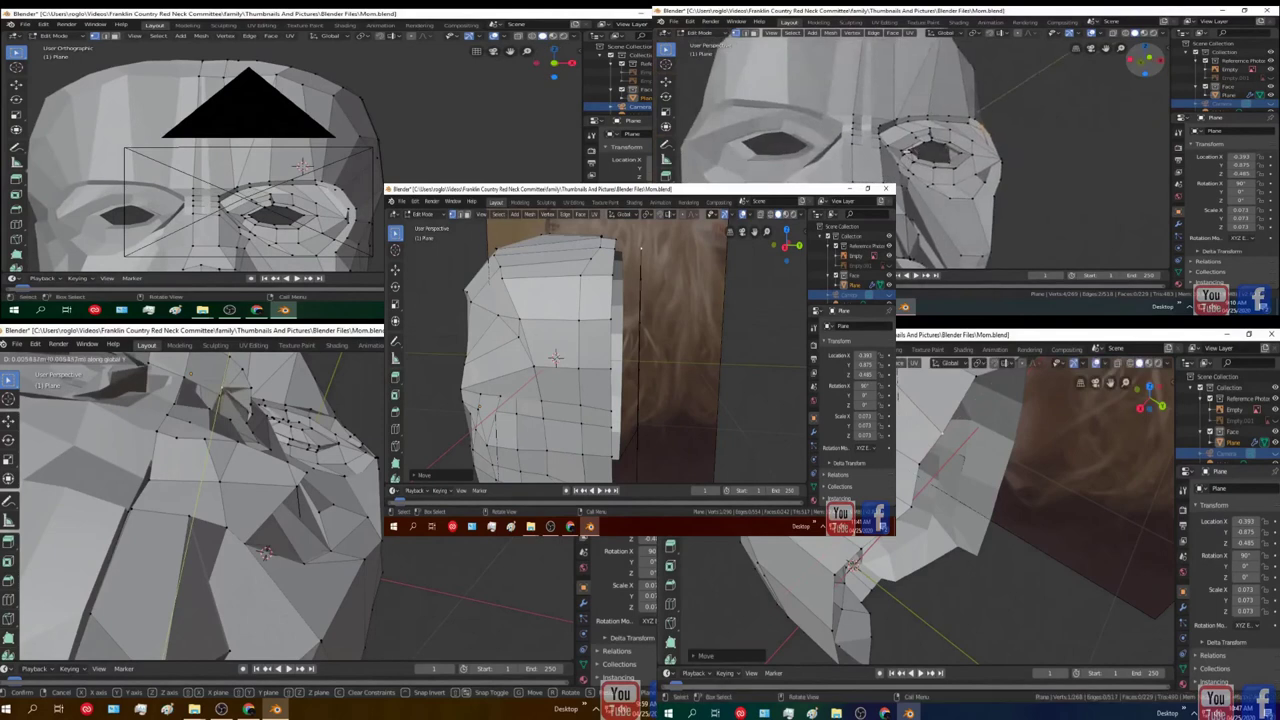
click(265, 552)
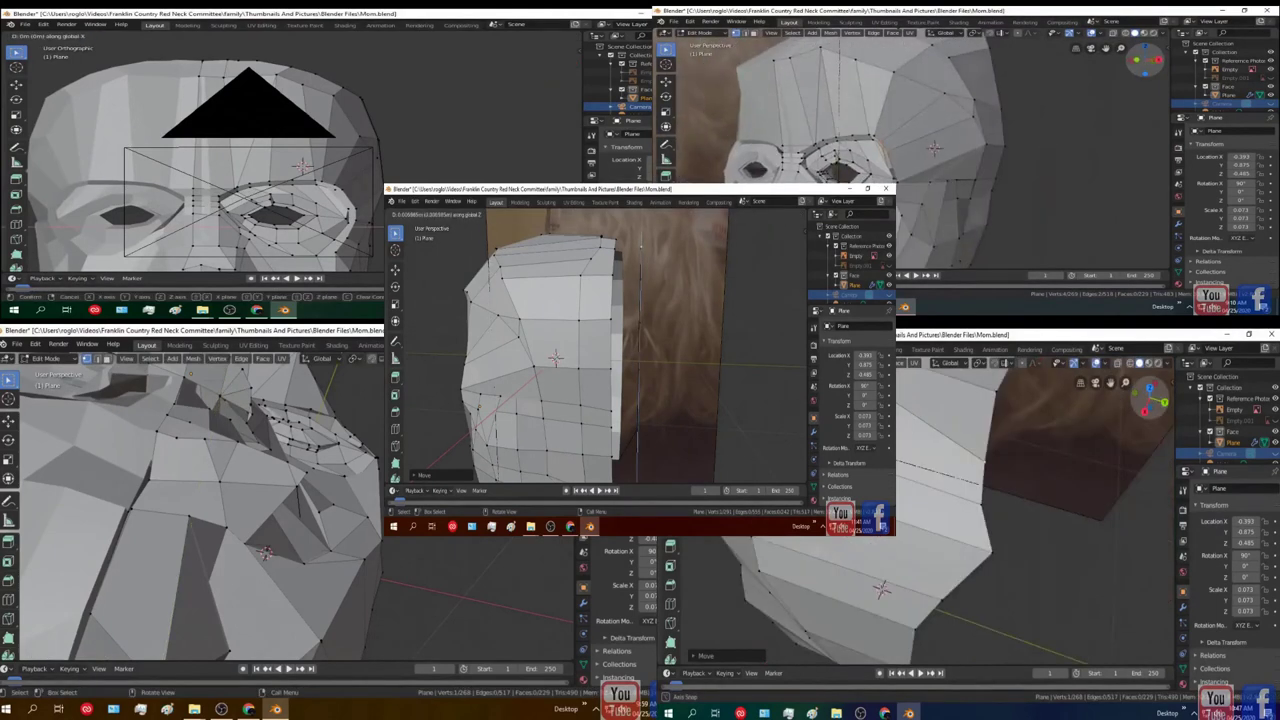
Step: Move the selected vertex on the nose about -0.11 m along the global Y axis
key(g)
key(y)
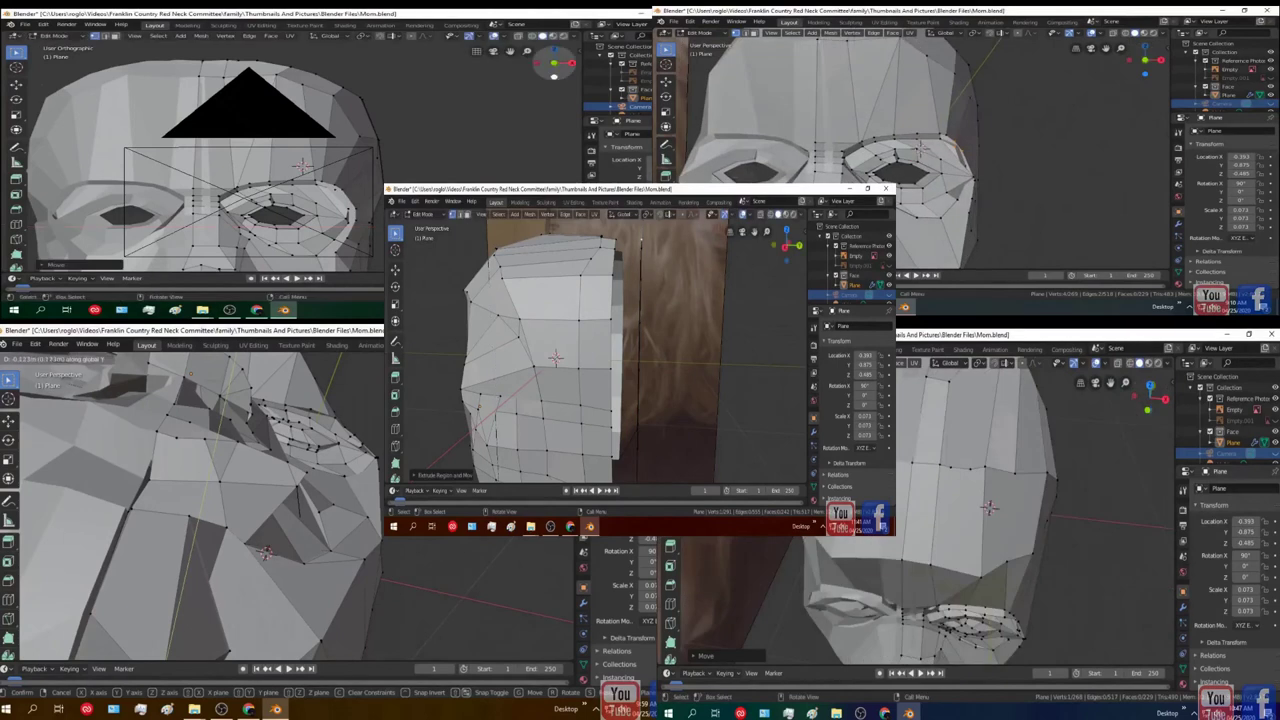
click(266, 558)
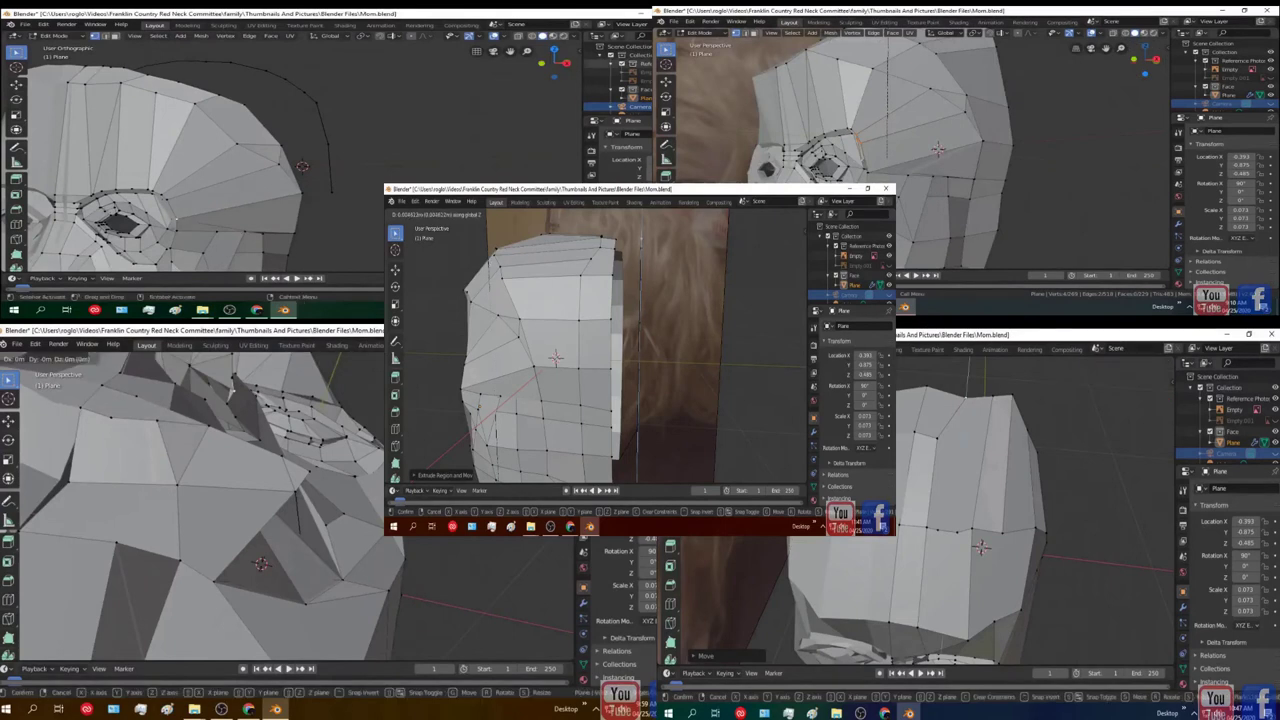
Step: Shift the selected nose vertices along the global X axis by about 0.03 m per move, checking from another angle
key(x)
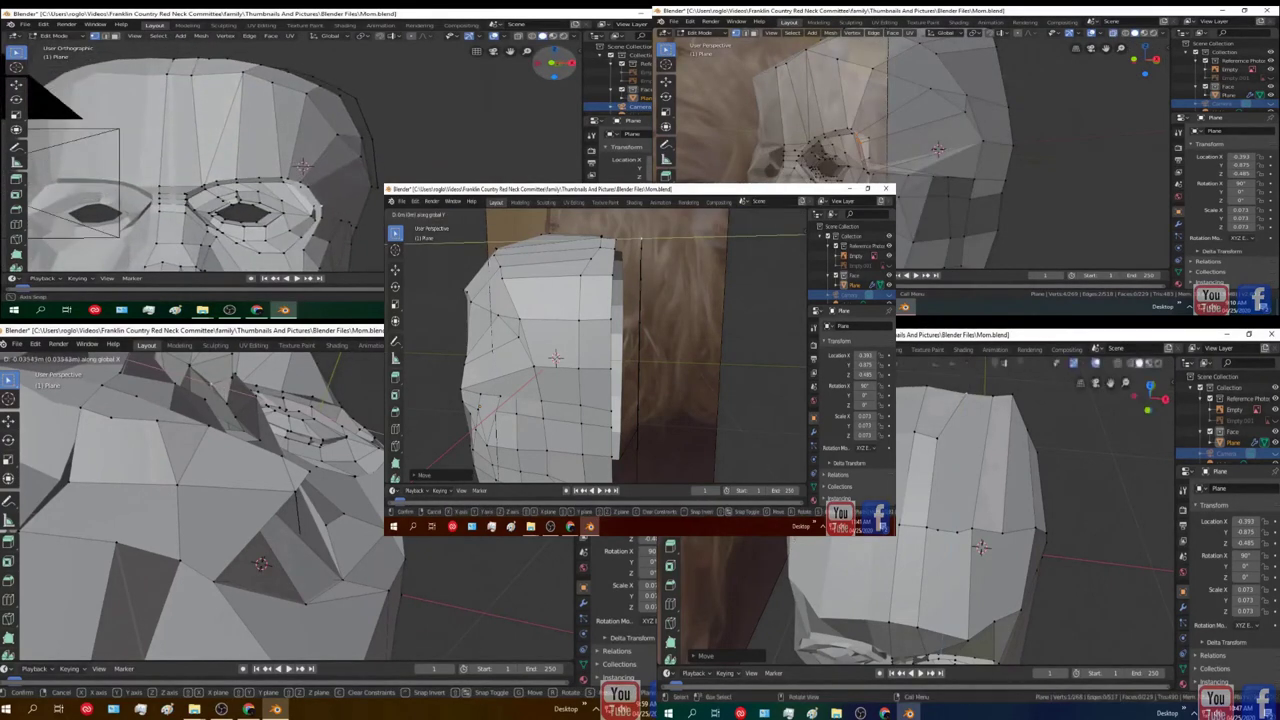
click(260, 563)
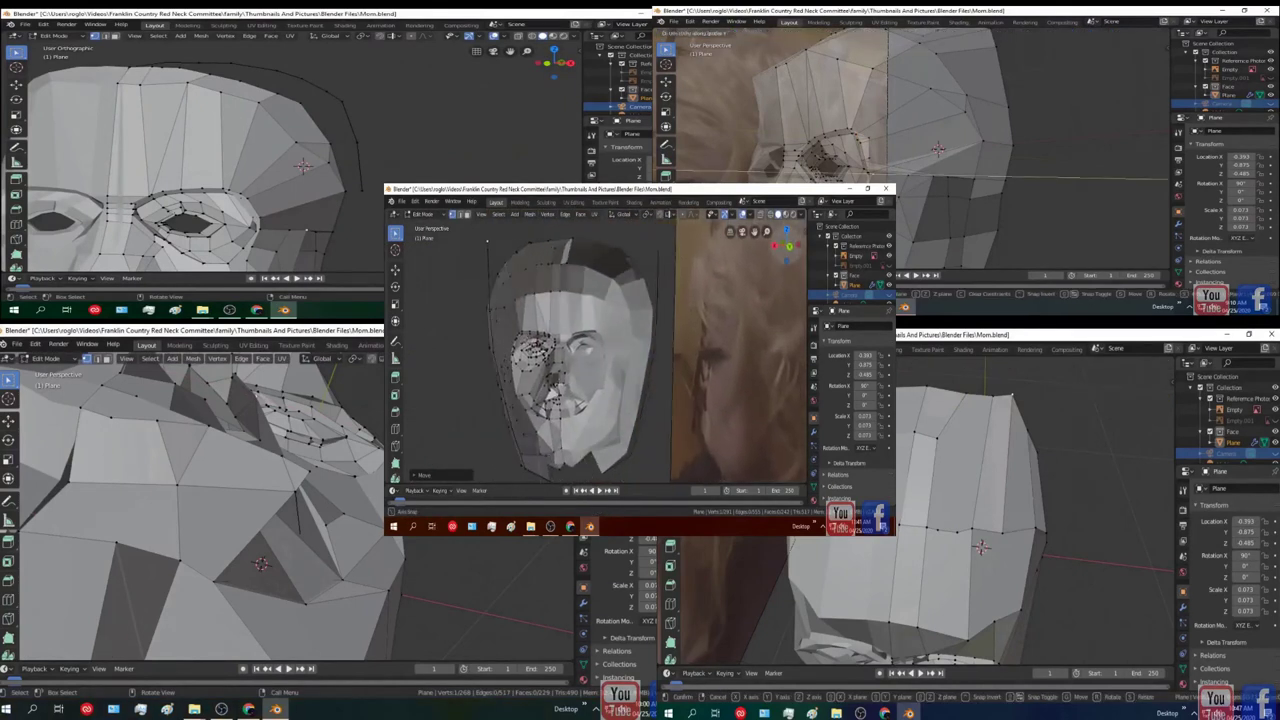
middle_drag(260, 563, 238, 549)
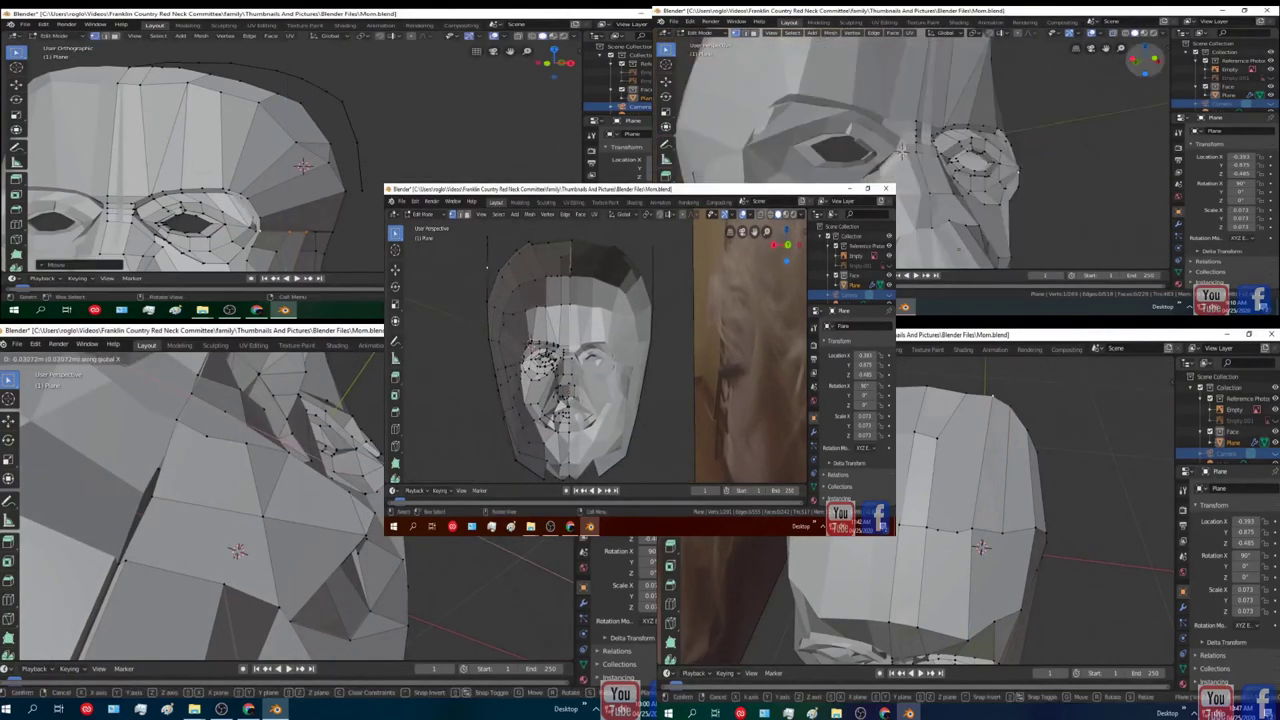
click(237, 550)
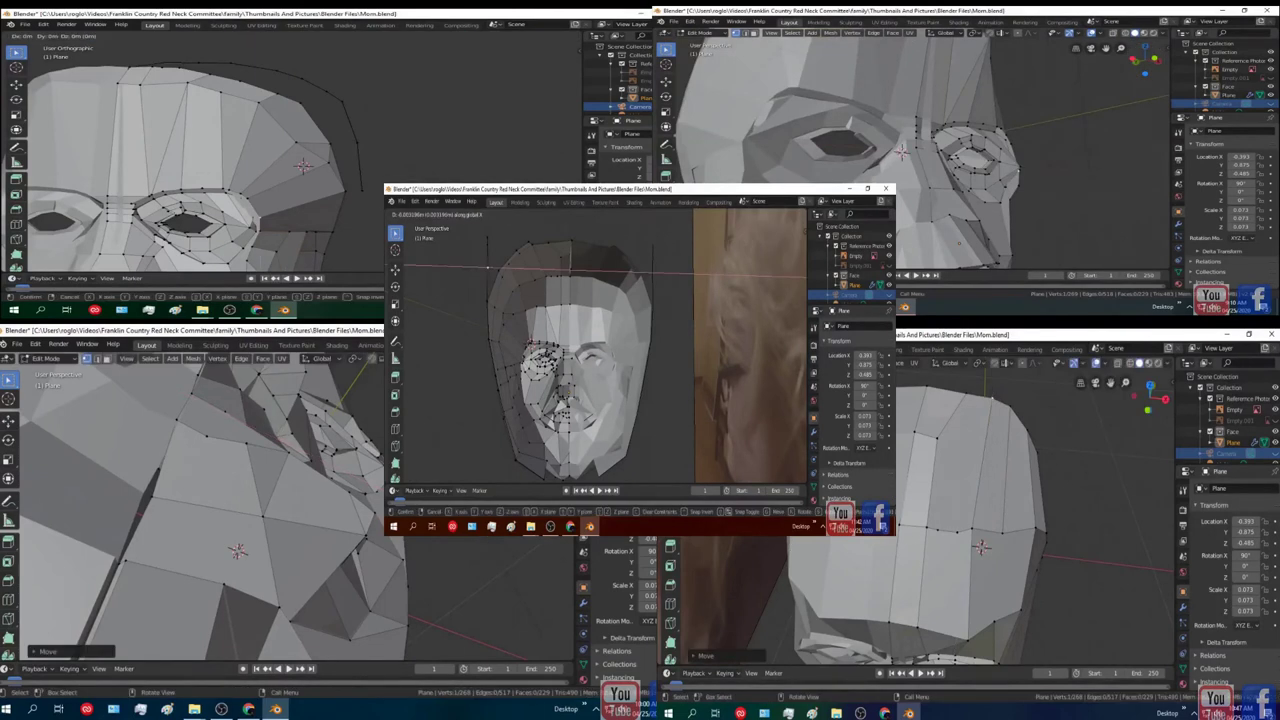